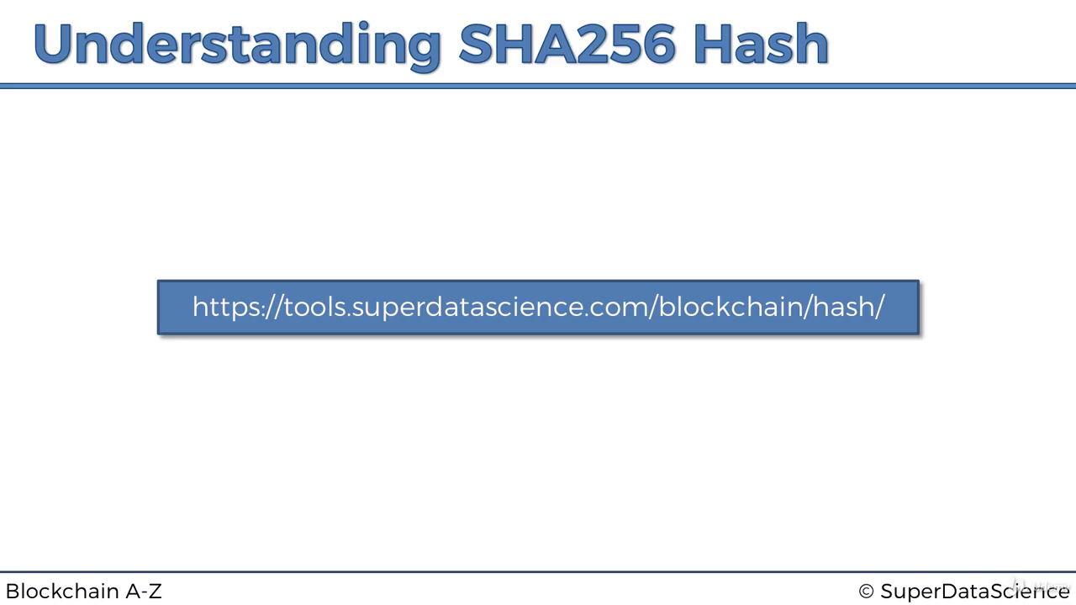
Step: In the browser, view the Block, Blockchain and Distributed demo pages, then return to the SHA256 Hash page
{"action": "key", "text": "ctrl+Right"}
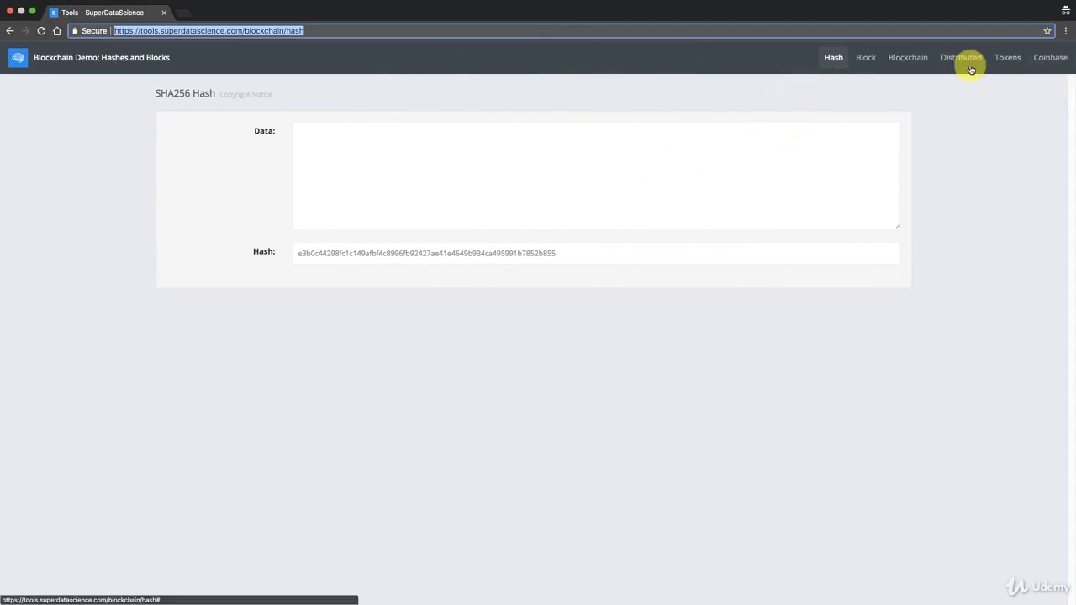
{"action": "left_click", "coordinate": [862, 61]}
{"action": "left_click", "coordinate": [902, 65]}
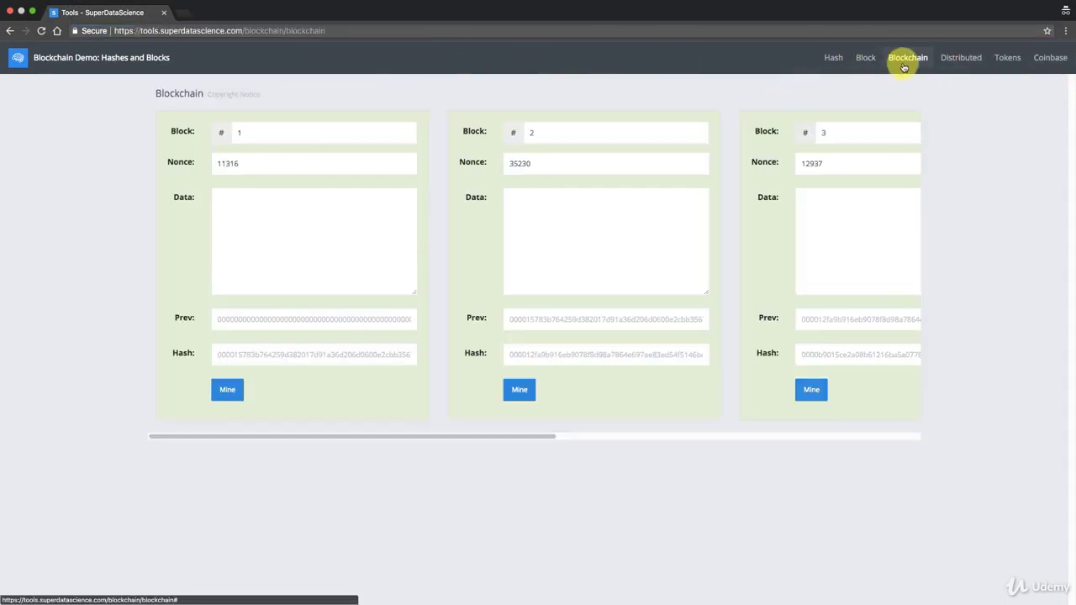
{"action": "left_click", "coordinate": [951, 58]}
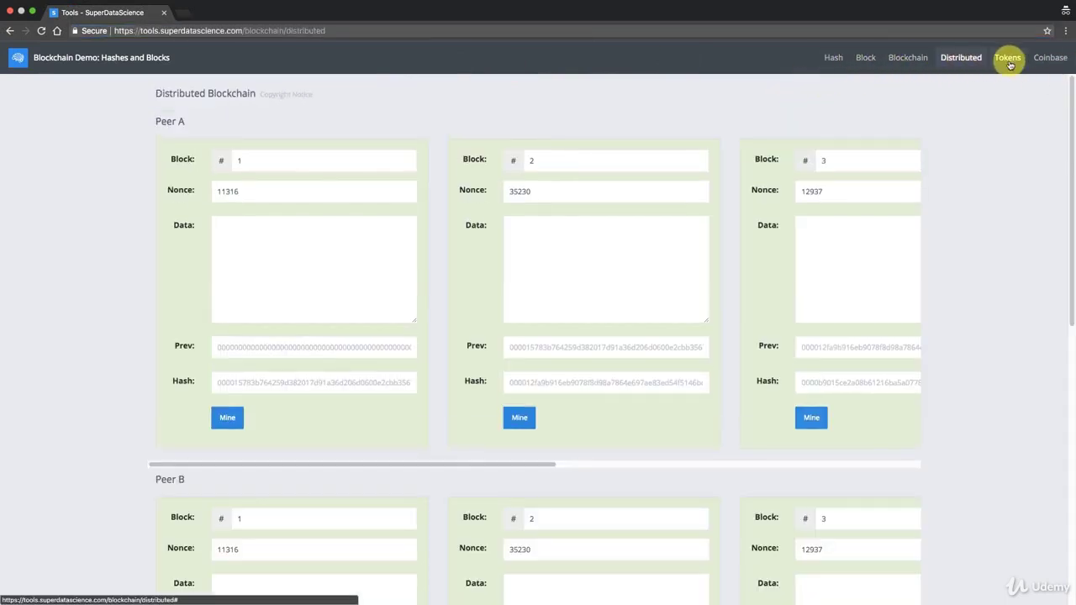
{"action": "left_click", "coordinate": [833, 58]}
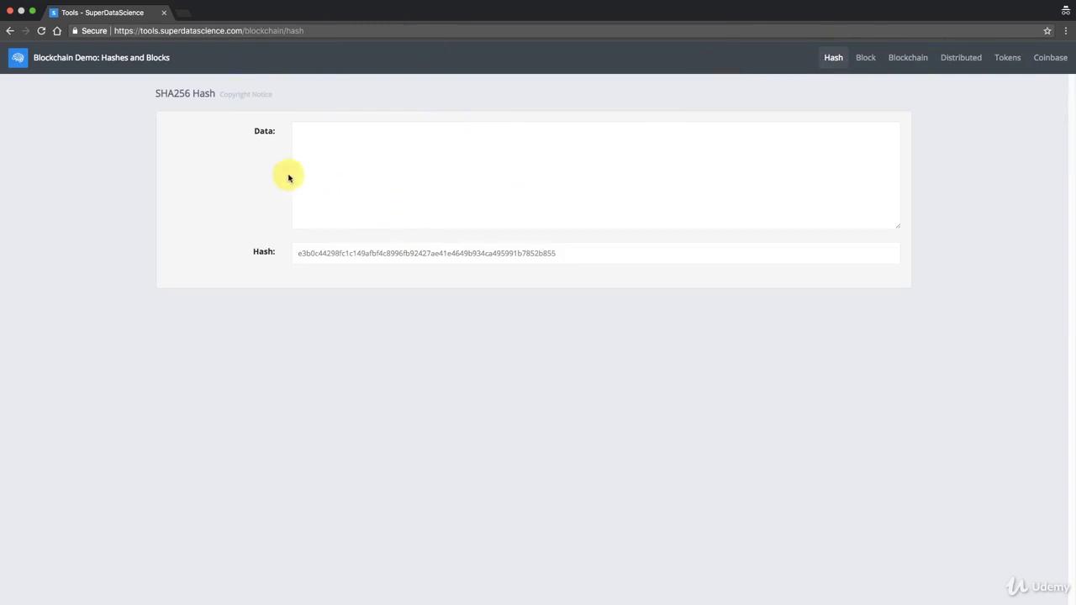
Step: Open the copyright notice, select the MIT License text on GitHub, and go back to the hash tool
{"action": "left_click", "coordinate": [239, 99]}
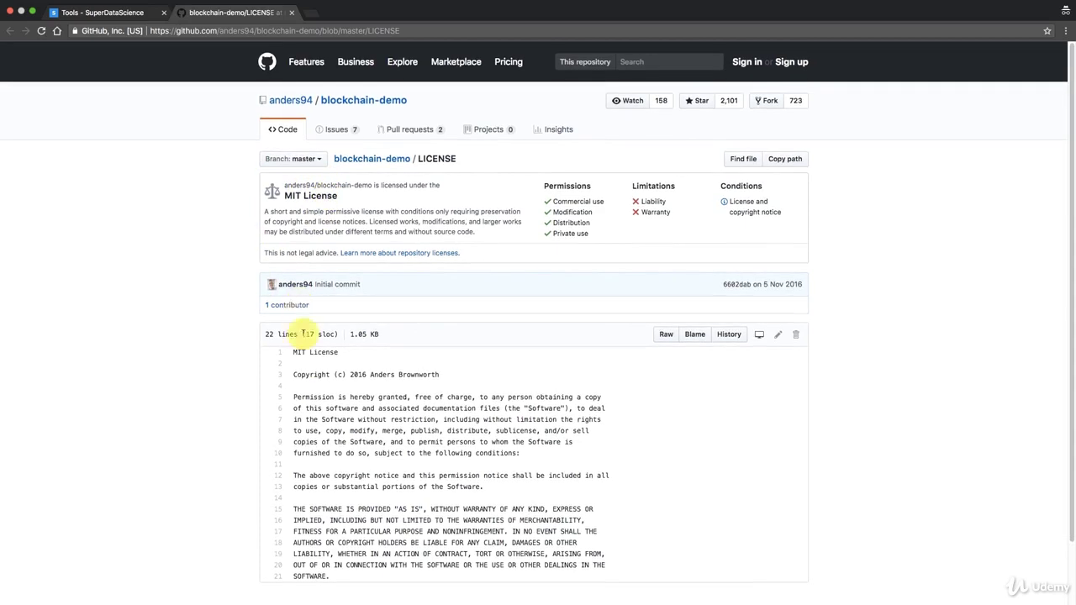
{"action": "scroll", "coordinate": [312, 372], "scroll_direction": "down", "scroll_amount": 1}
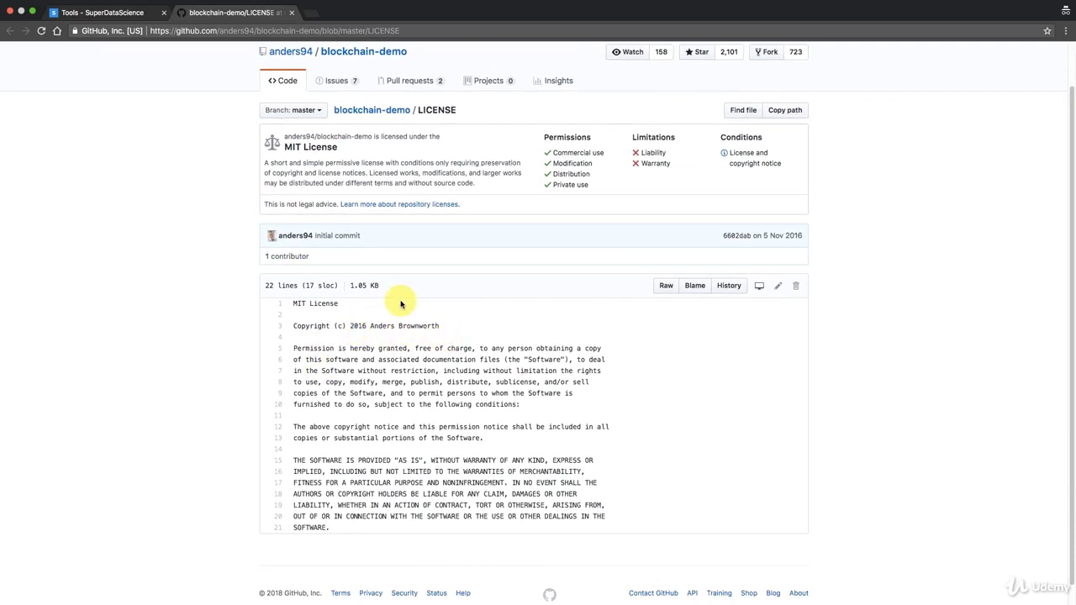
{"action": "left_click_drag", "start_coordinate": [293, 304], "coordinate": [336, 523]}
{"action": "scroll", "coordinate": [390, 93], "scroll_direction": "up", "scroll_amount": 1}
{"action": "scroll", "coordinate": [390, 92], "scroll_direction": "down", "scroll_amount": 1}
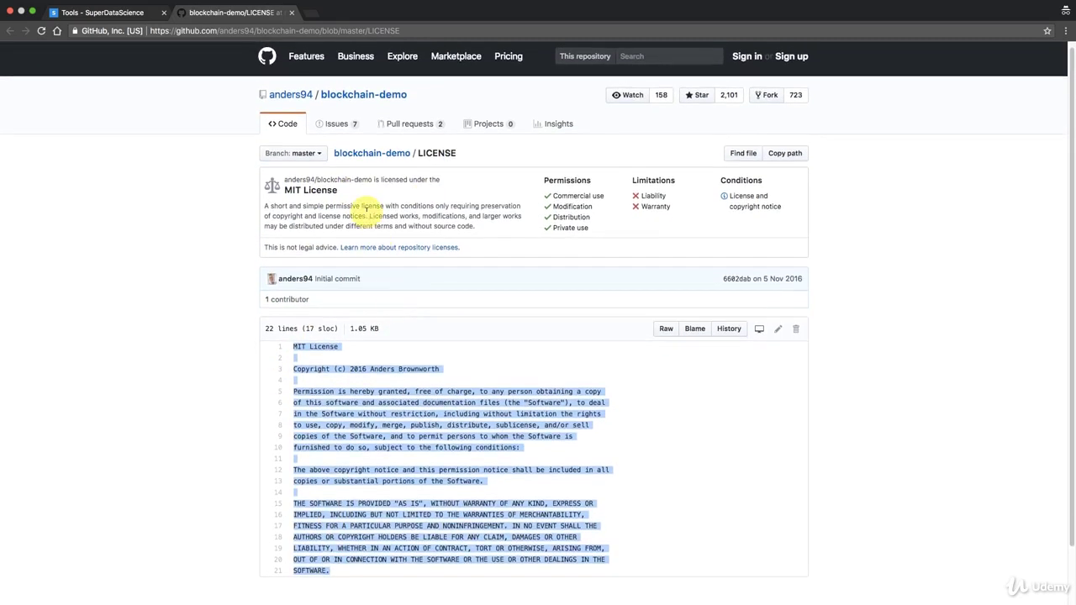
{"action": "left_click", "coordinate": [114, 14]}
Step: Enter 'Hello this is the Blockchain A-Z course!' in the Data box, giving hash 9944fc92…
{"action": "left_click", "coordinate": [320, 152]}
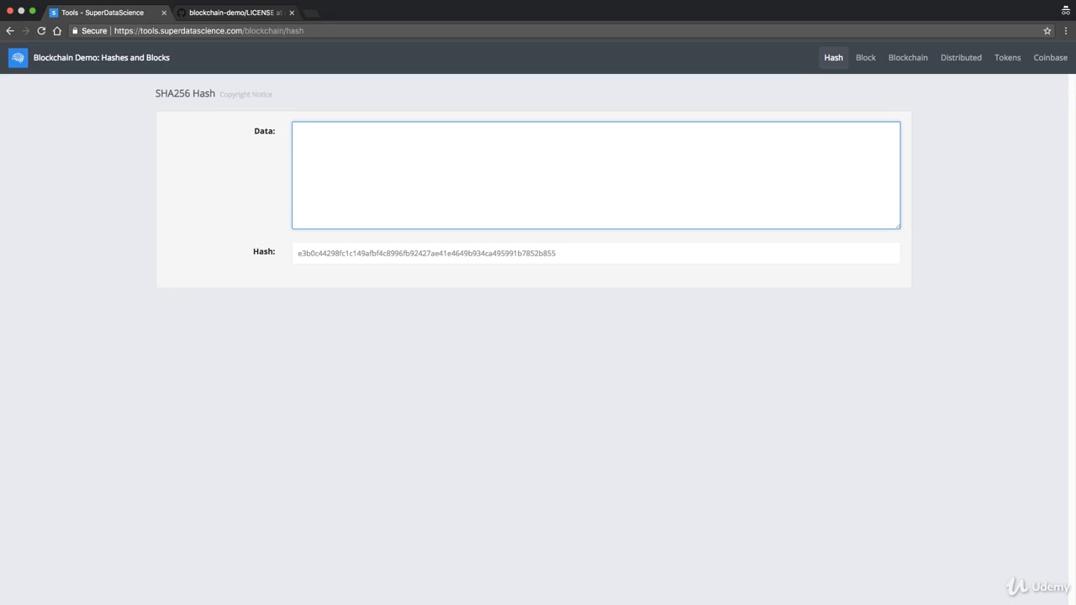
{"action": "type", "text": "Hello this is the Blockchain A-Z course"}
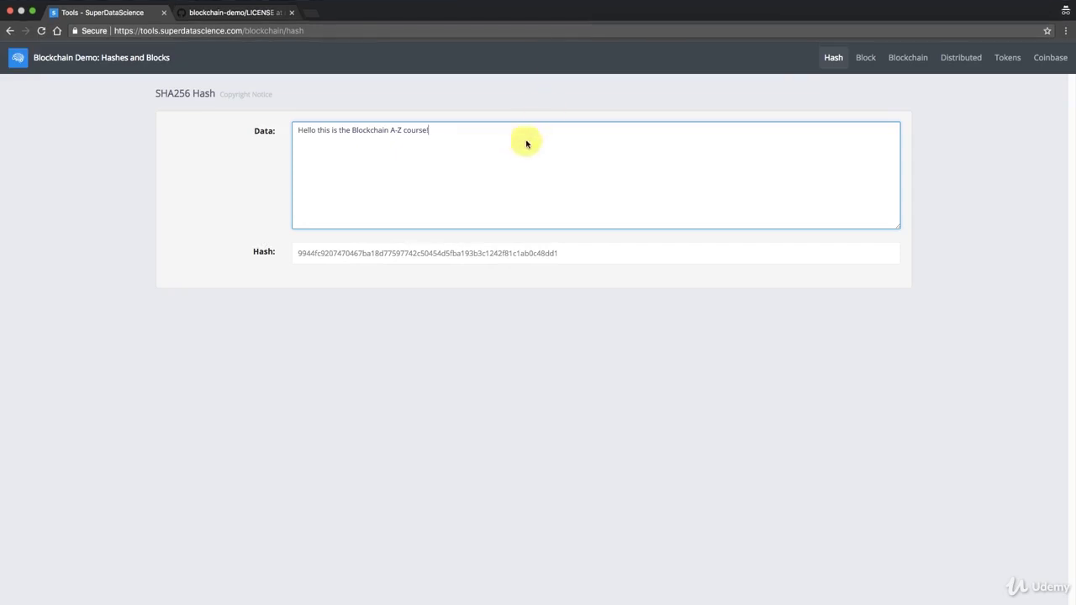
{"action": "left_click_drag", "start_coordinate": [435, 133], "coordinate": [473, 187]}
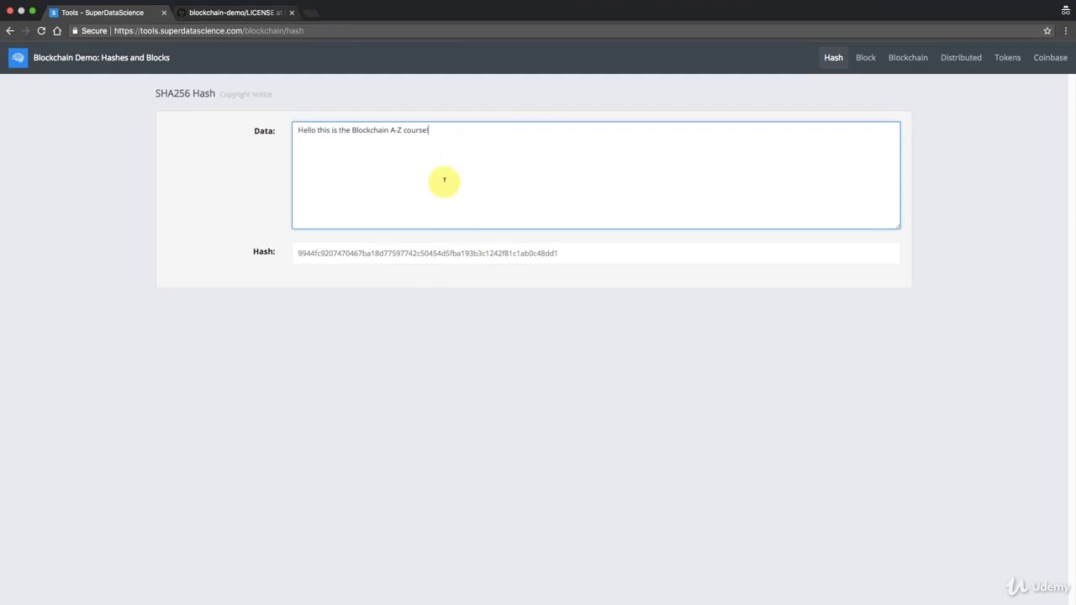
{"action": "left_click_drag", "start_coordinate": [459, 164], "coordinate": [297, 137]}
{"action": "left_click", "coordinate": [297, 137]}
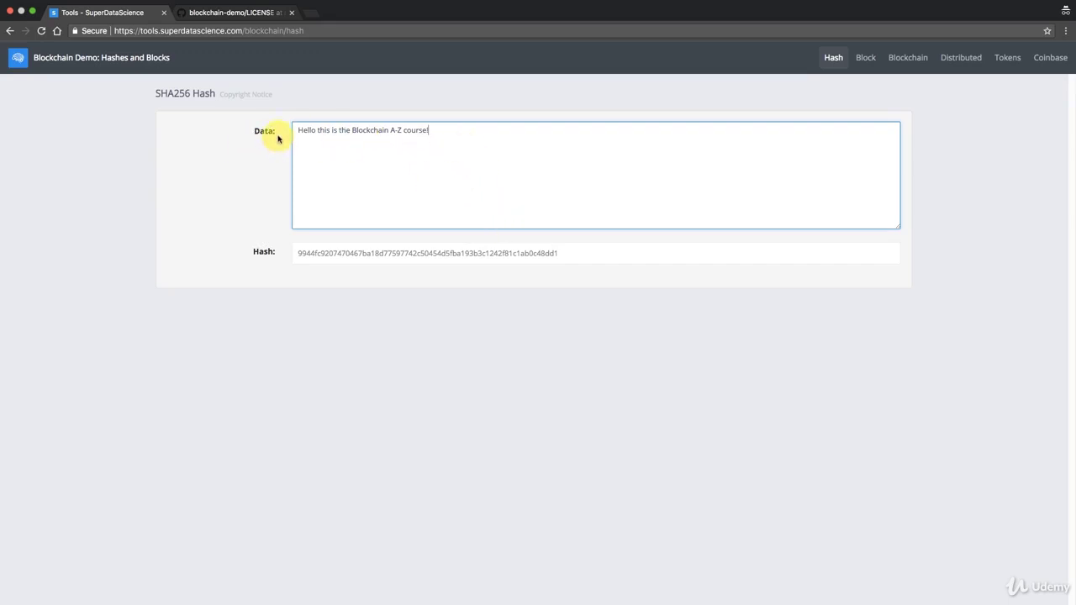
{"action": "key", "text": "super+a"}
{"action": "key", "text": "super+c"}
{"action": "key", "text": "BackSpace"}
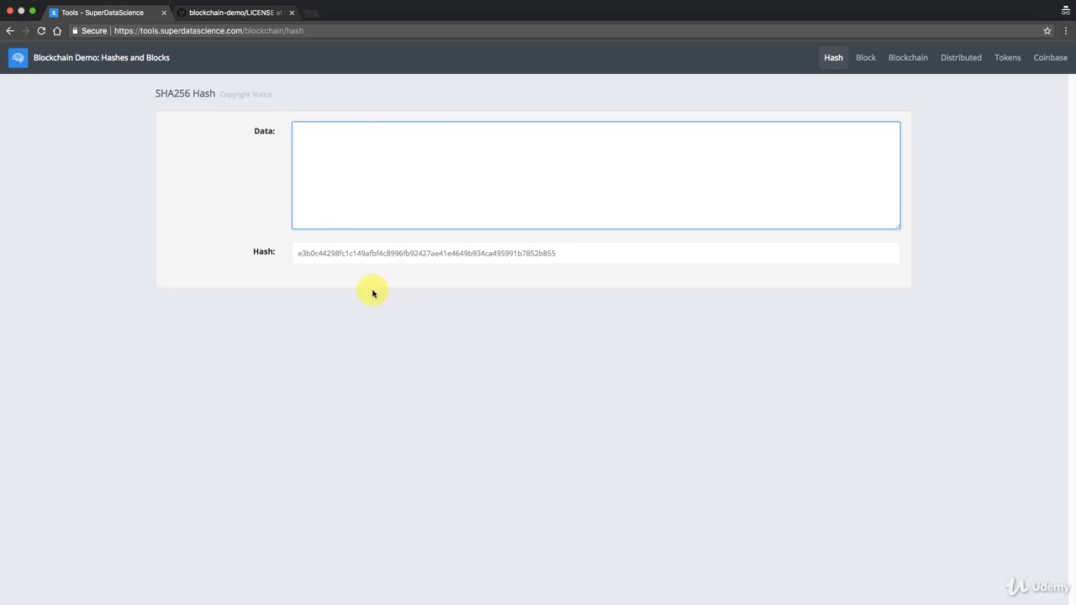
{"action": "key", "text": "super+v"}
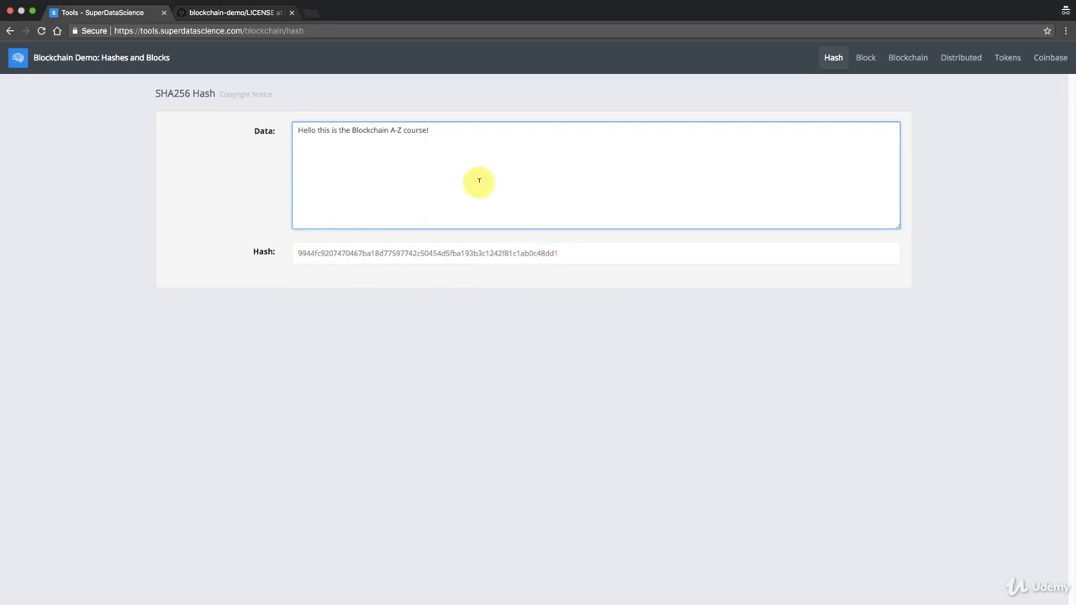
{"action": "key", "text": "super+a"}
{"action": "key", "text": "BackSpace"}
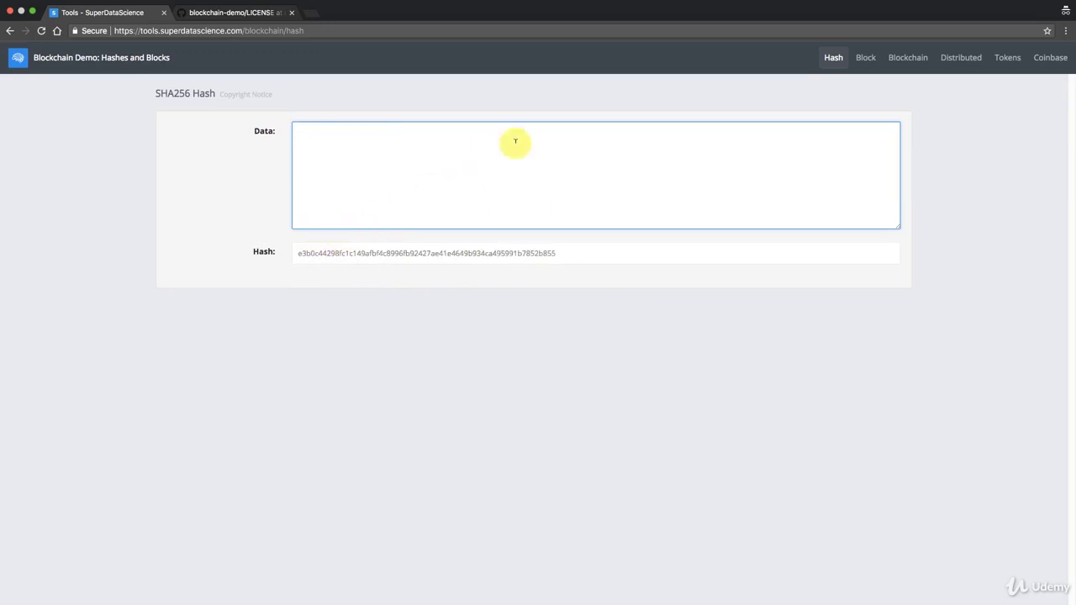
{"action": "key", "text": "super+v"}
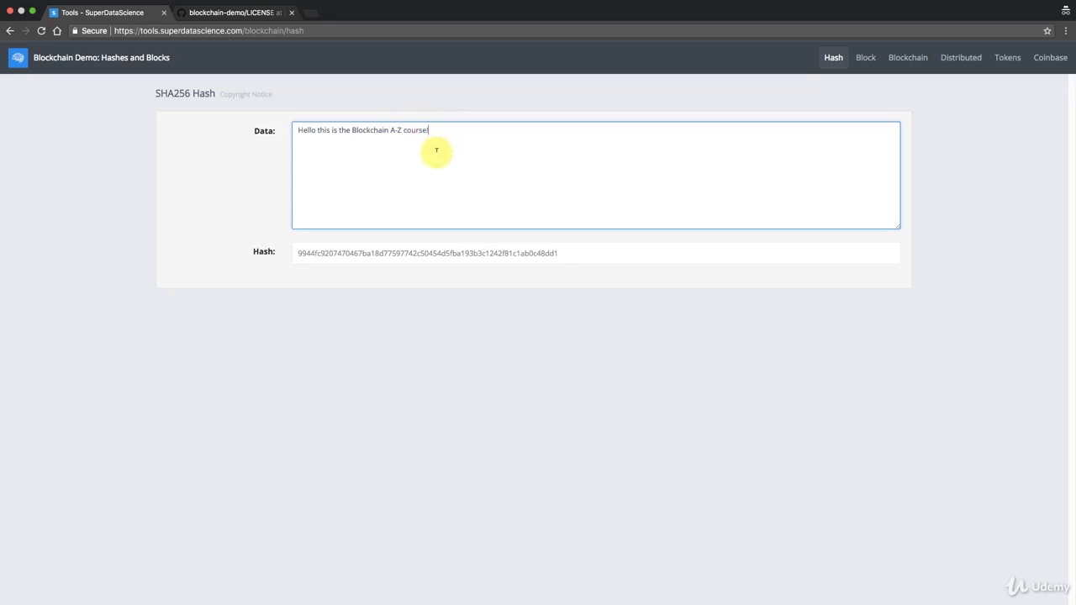
Step: Test an extra '!', then end the sentence with '.' (hash 4b15d52e…) and close the GitHub tab
{"action": "type", "text": "!"}
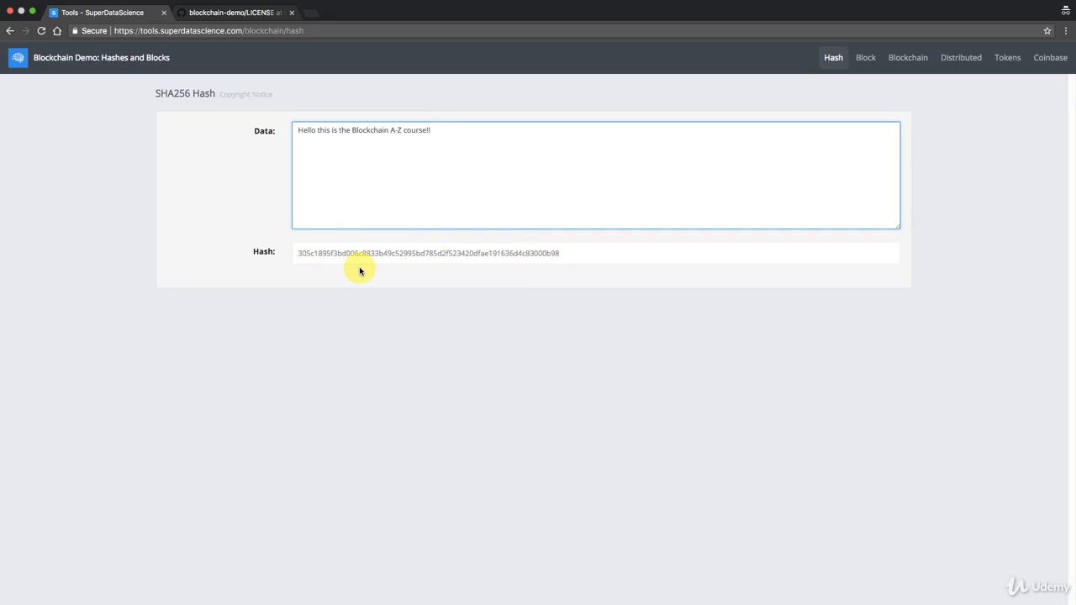
{"action": "key", "text": "BackSpace"}
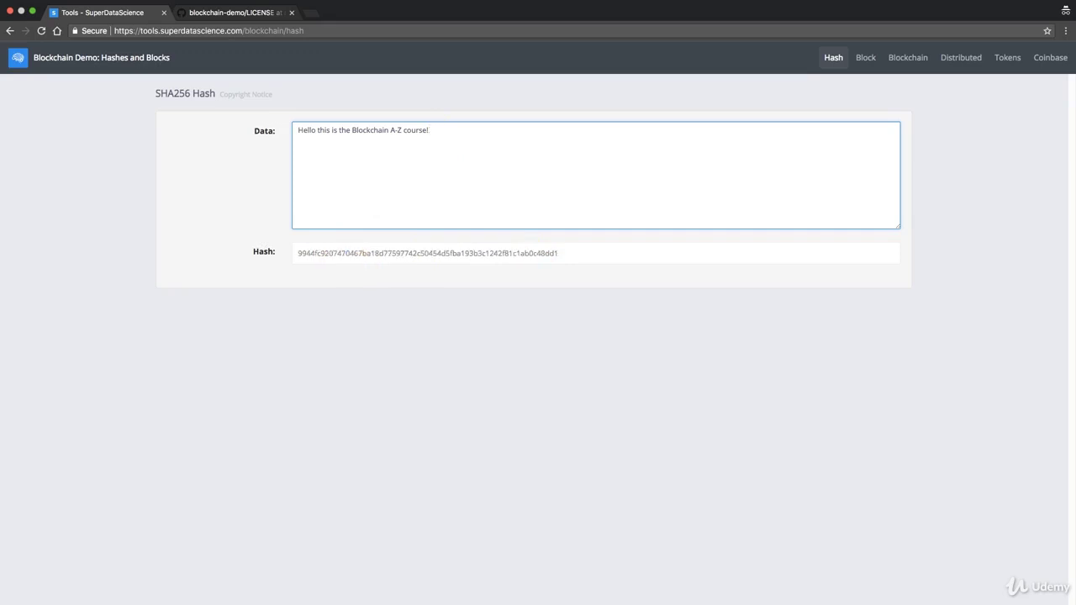
{"action": "type", "text": "!"}
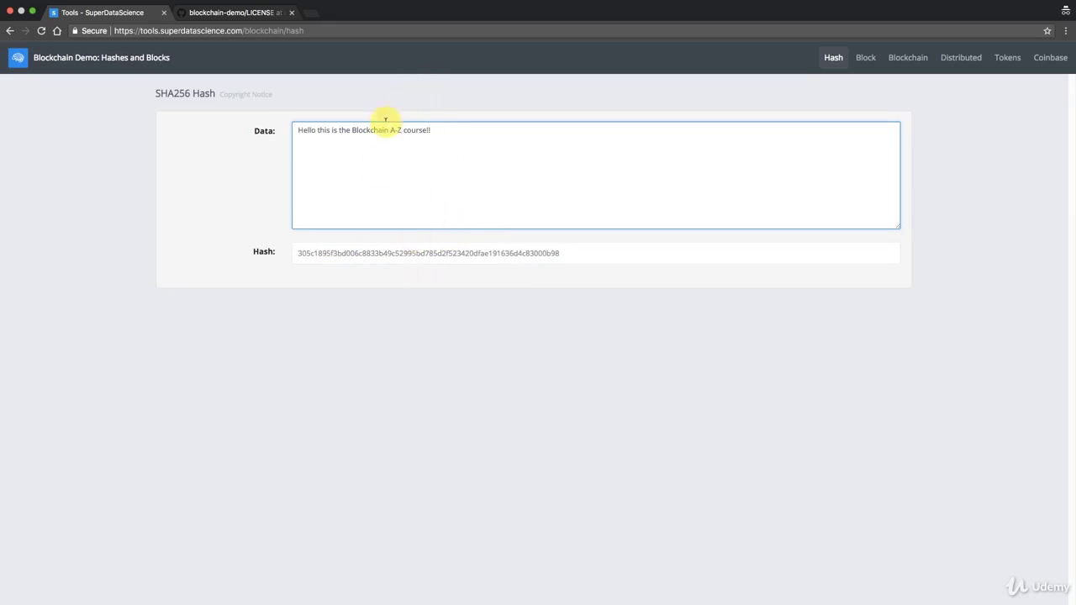
{"action": "key", "text": "BackSpace"}
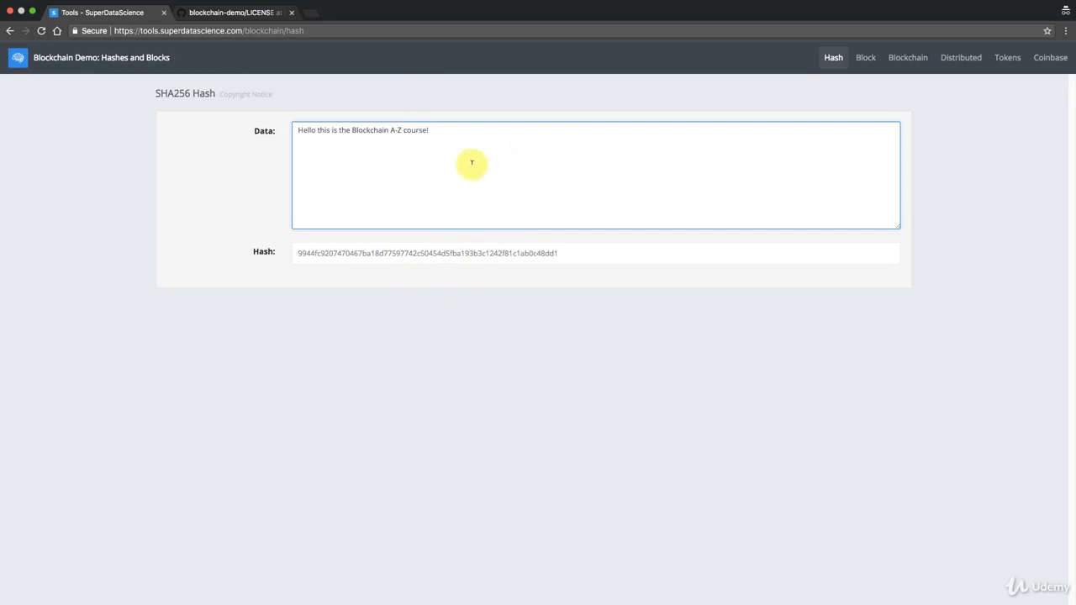
{"action": "key", "text": "BackSpace"}
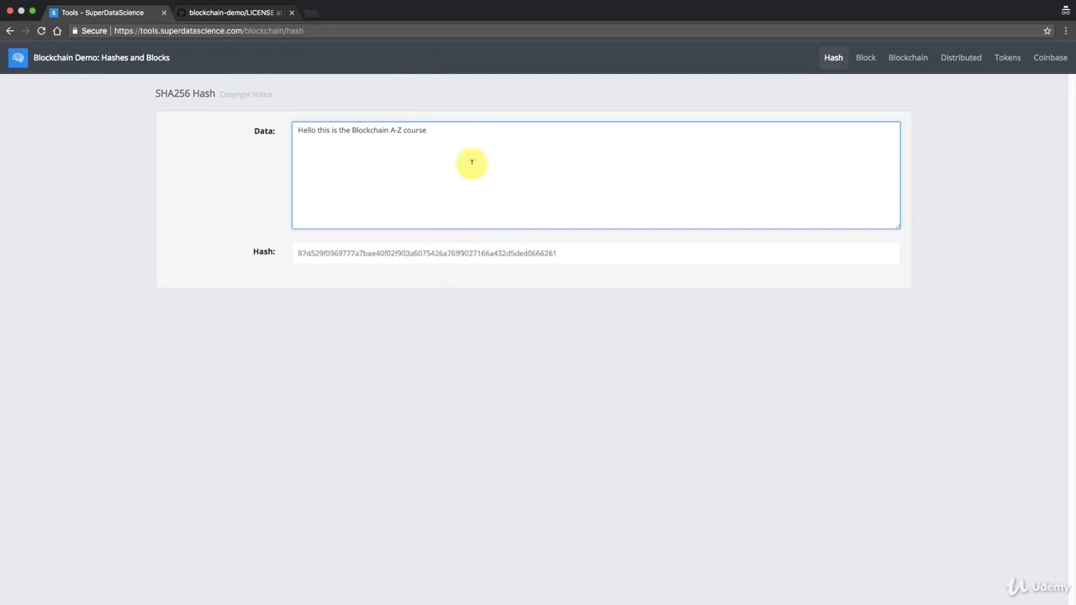
{"action": "type", "text": "."}
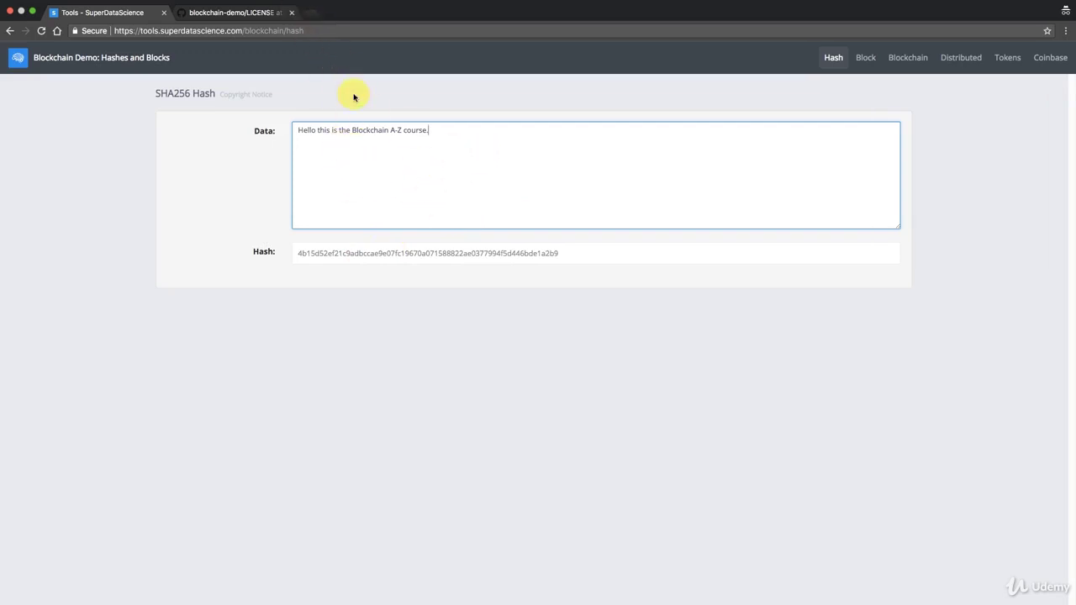
{"action": "left_click", "coordinate": [291, 13]}
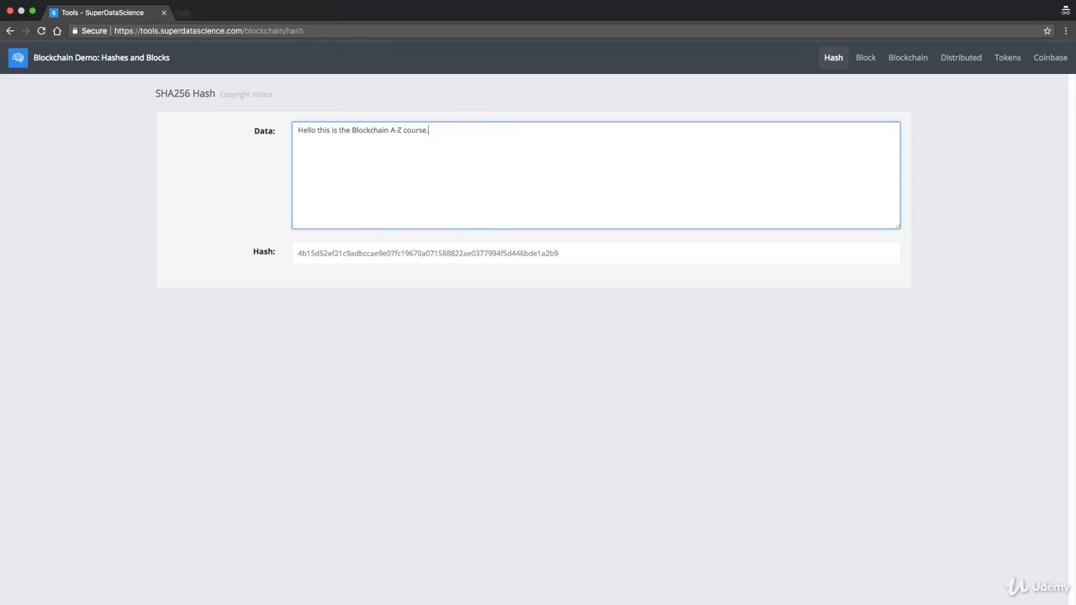
Step: Replace the Data text with the pasted Chapter I passage (hash 0090523e…), resizing the box to browse it
{"action": "left_click", "coordinate": [531, 4]}
{"action": "left_click", "coordinate": [550, 160]}
{"action": "key", "text": "super+a"}
{"action": "key", "text": "super+v"}
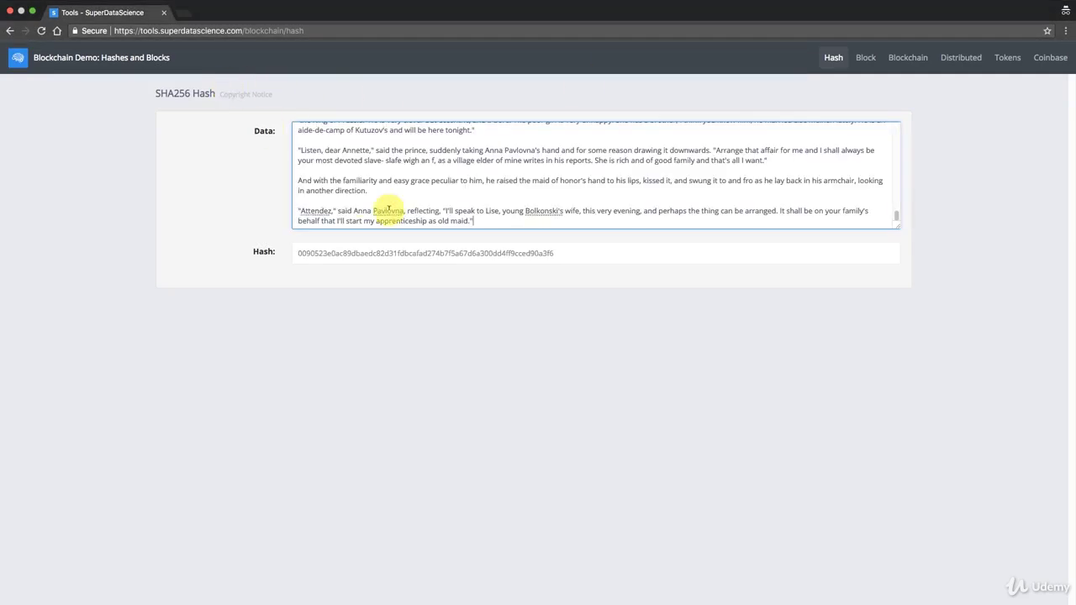
{"action": "scroll", "coordinate": [445, 173], "scroll_direction": "up", "scroll_amount": 15}
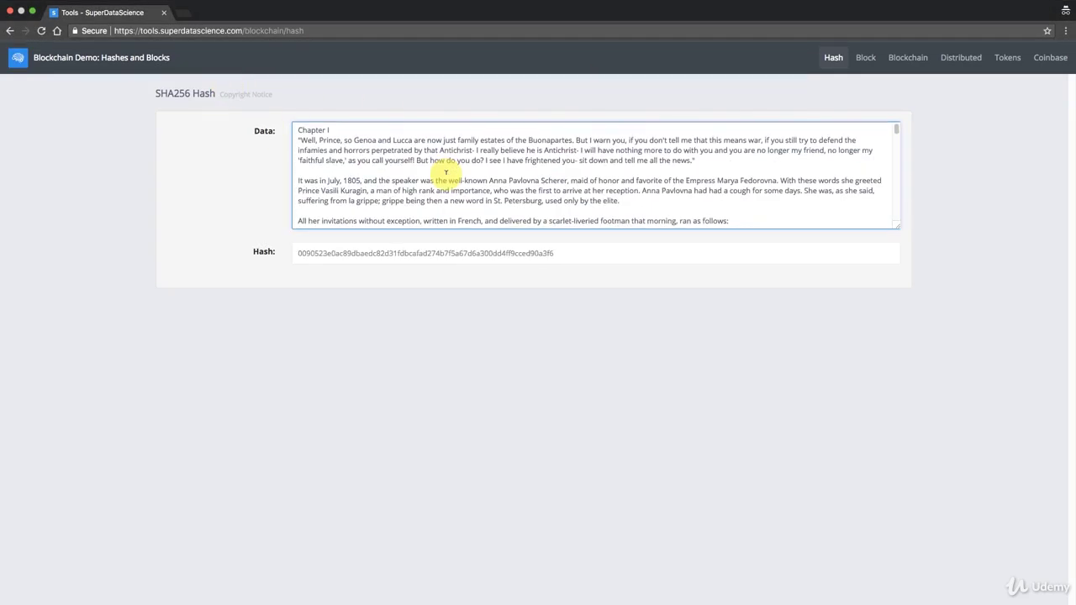
{"action": "left_click_drag", "start_coordinate": [898, 226], "coordinate": [874, 443]}
{"action": "scroll", "coordinate": [703, 284], "scroll_direction": "down", "scroll_amount": 5}
{"action": "scroll", "coordinate": [703, 283], "scroll_direction": "down", "scroll_amount": 15}
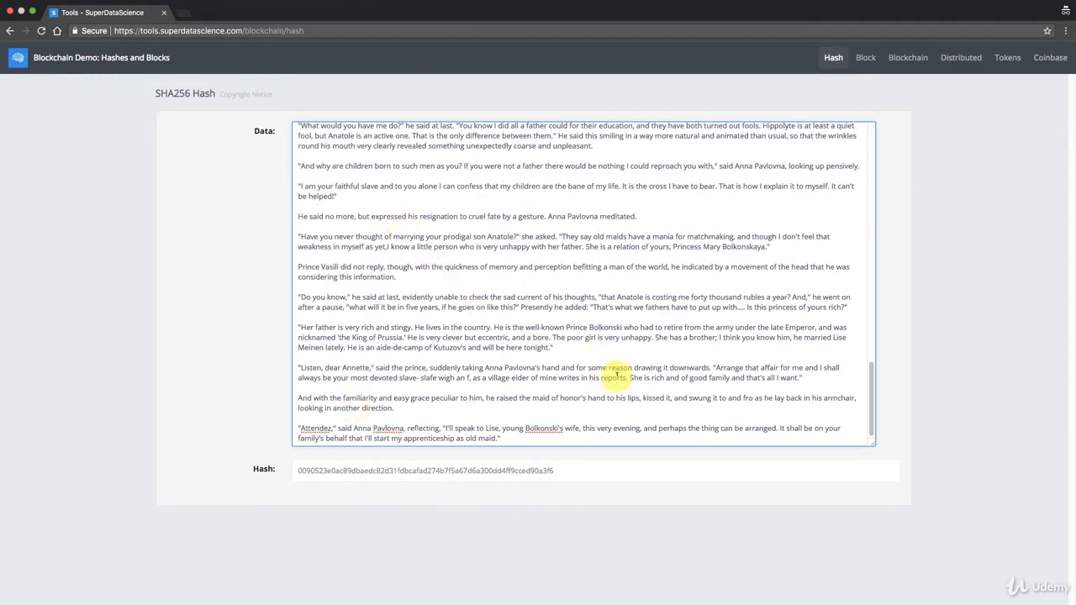
{"action": "left_click_drag", "start_coordinate": [872, 443], "coordinate": [861, 227]}
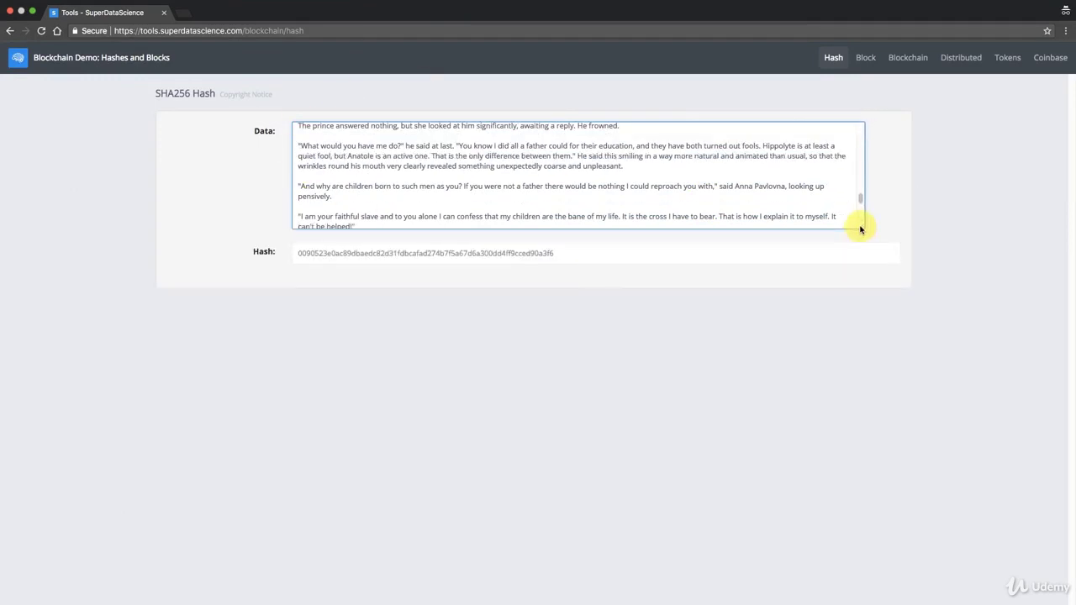